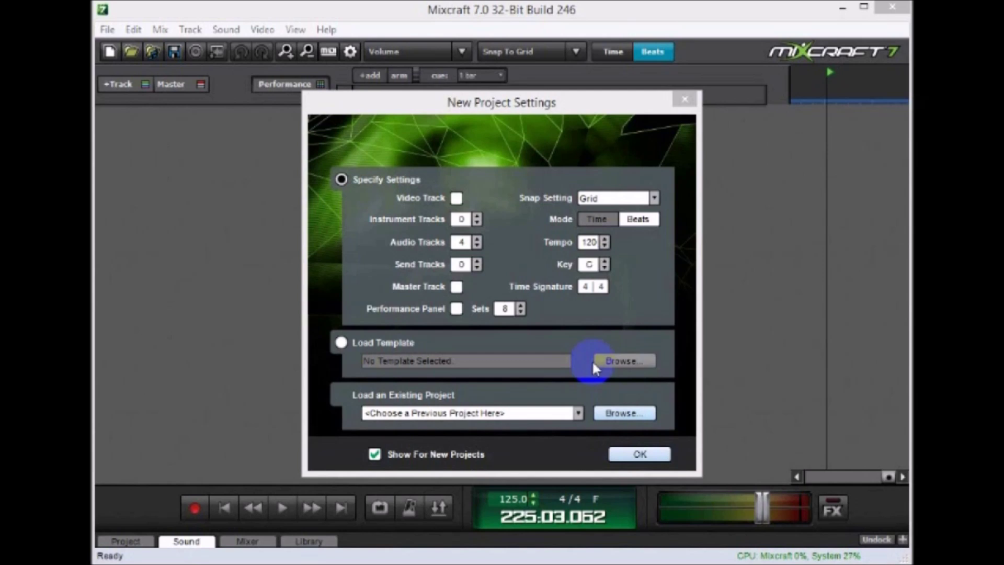
Accept the new project, show the Performance grid, select Sets 1 and 2, and open the Library.
left_click(638, 454)
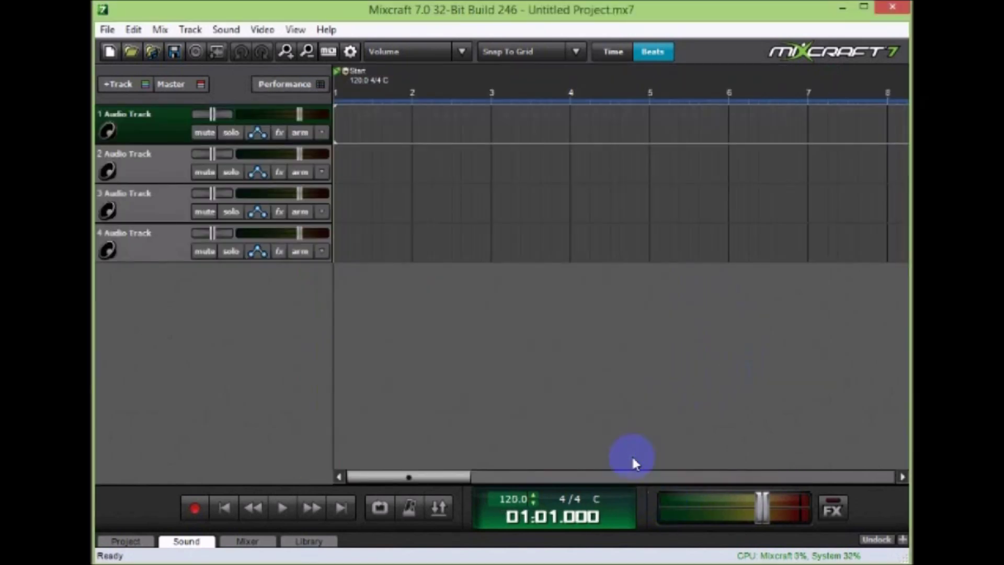
left_click(309, 86)
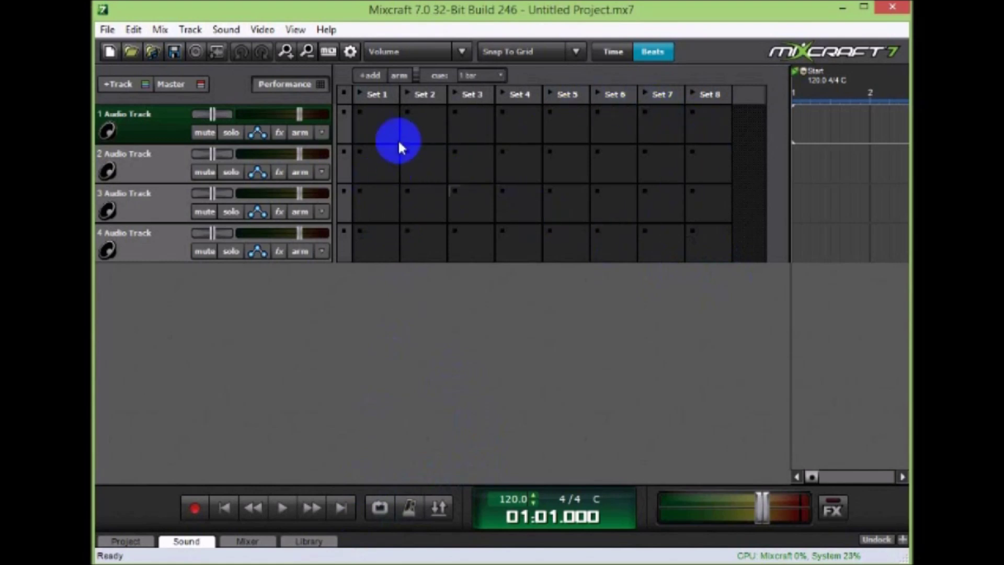
left_click(377, 95)
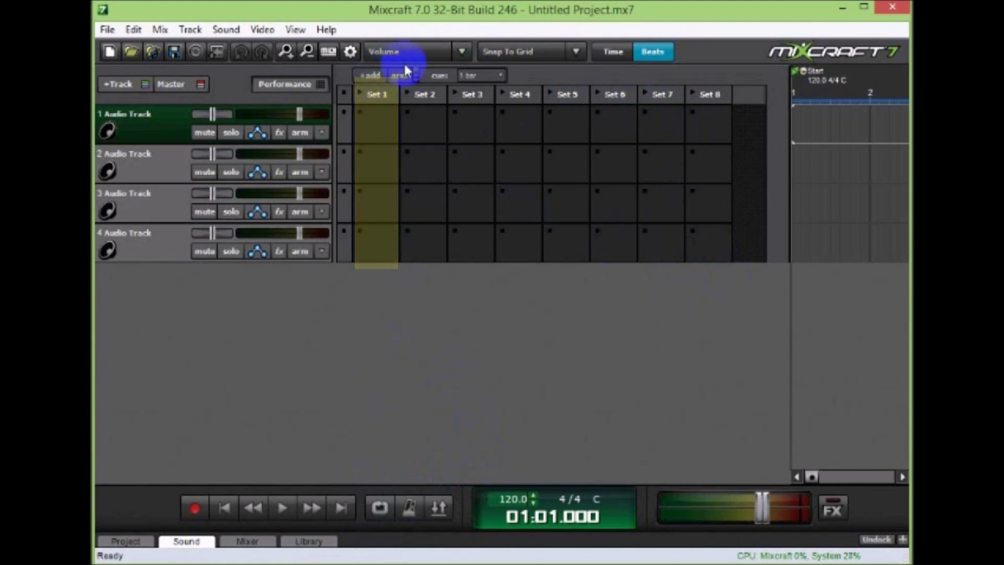
left_click(424, 95)
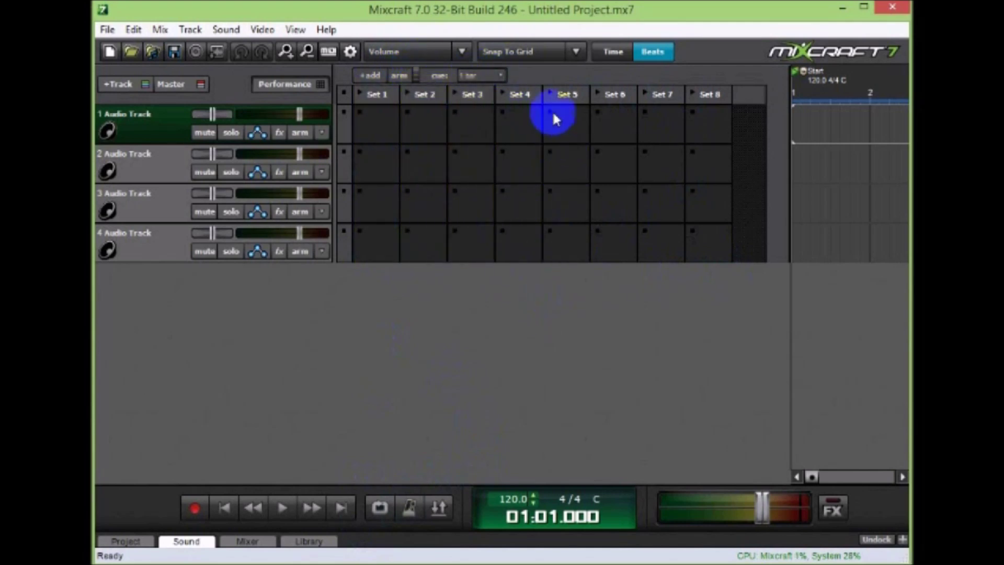
left_click(320, 542)
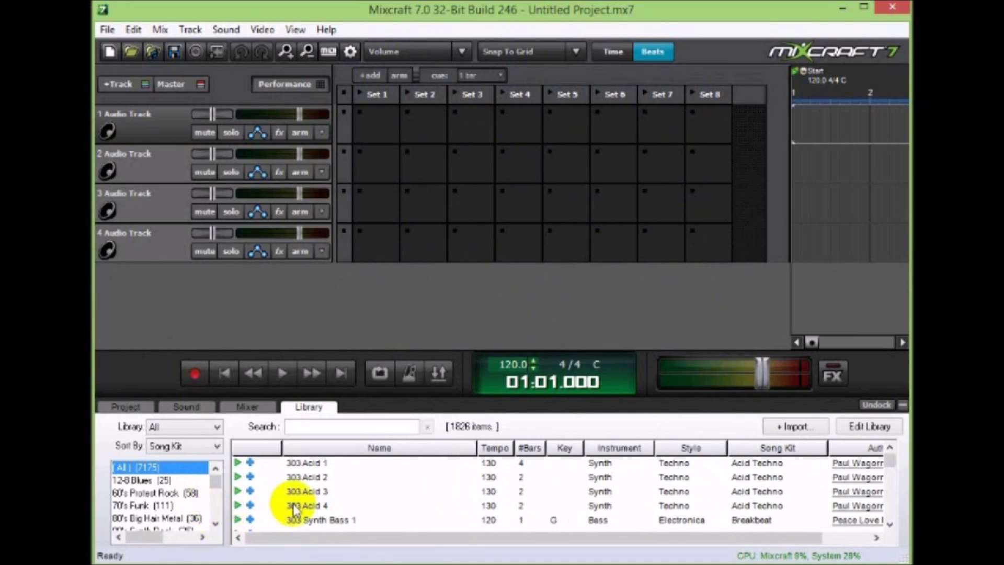
Place 303 Synth Bass 1 and 2 into track 2's Set 1 and Set 2, matching project tempo.
left_click_drag(306, 520, 374, 165)
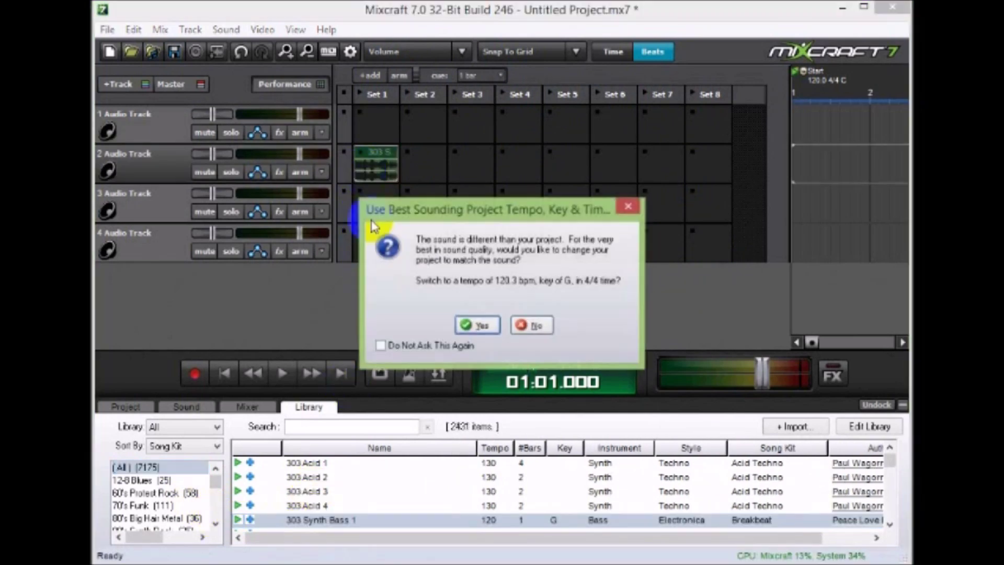
left_click(462, 325)
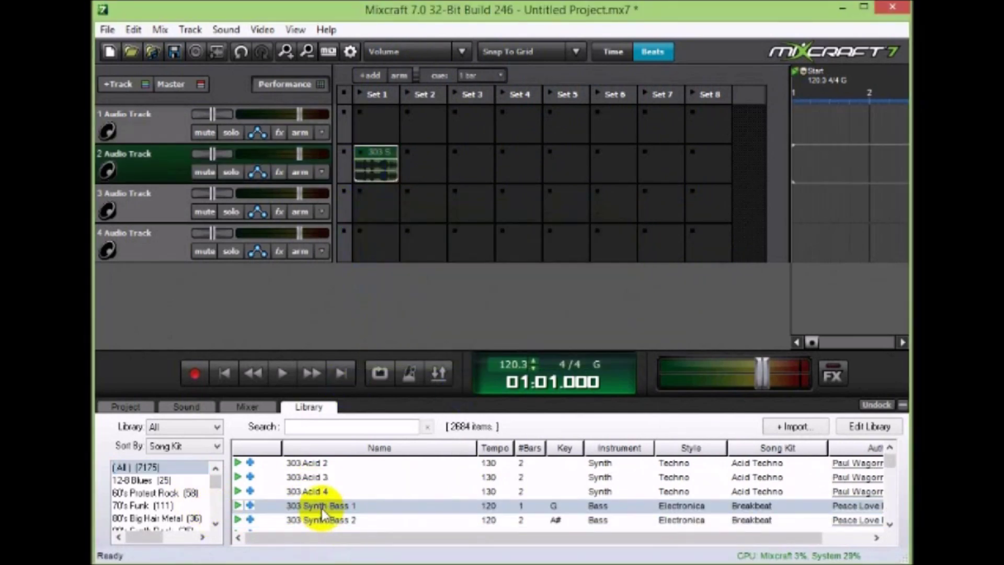
left_click_drag(322, 519, 417, 162)
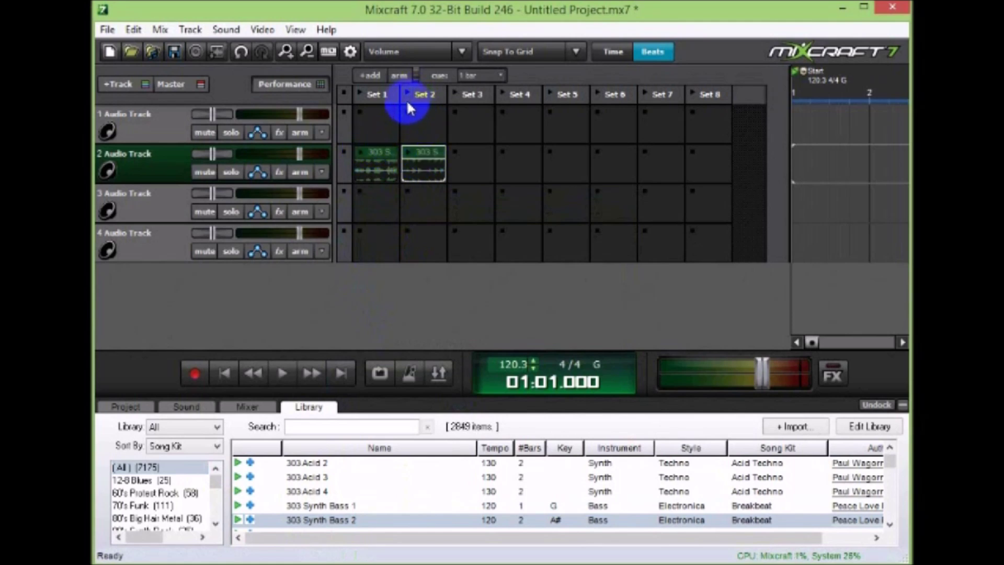
Play Set 1, queue Set 2 next, then stop playback.
left_click(362, 97)
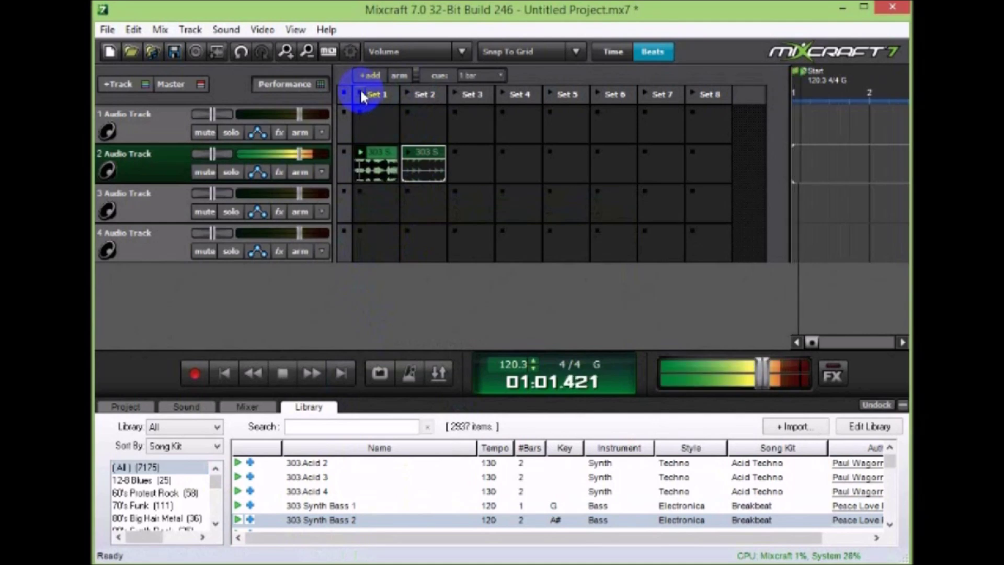
left_click(403, 93)
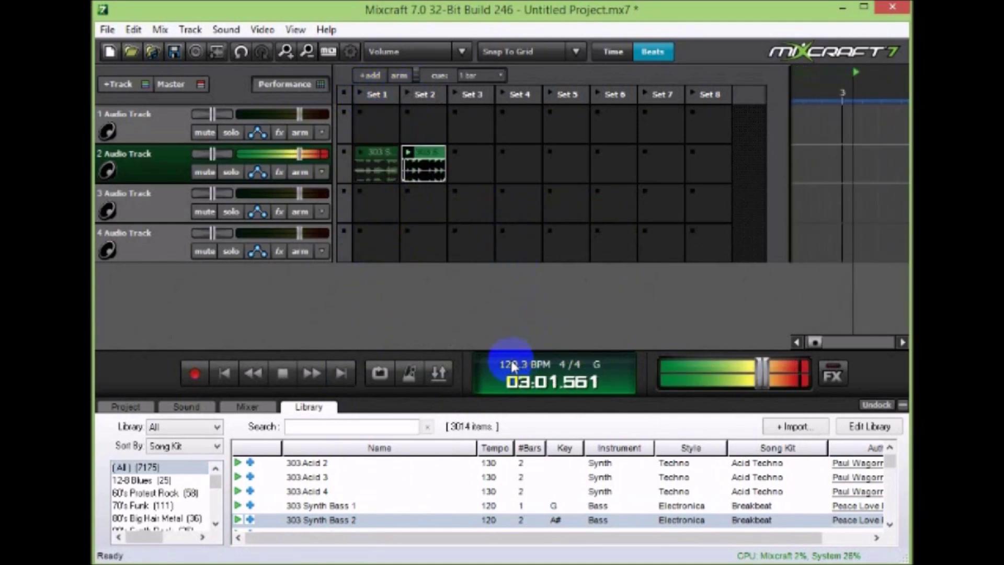
left_click(280, 374)
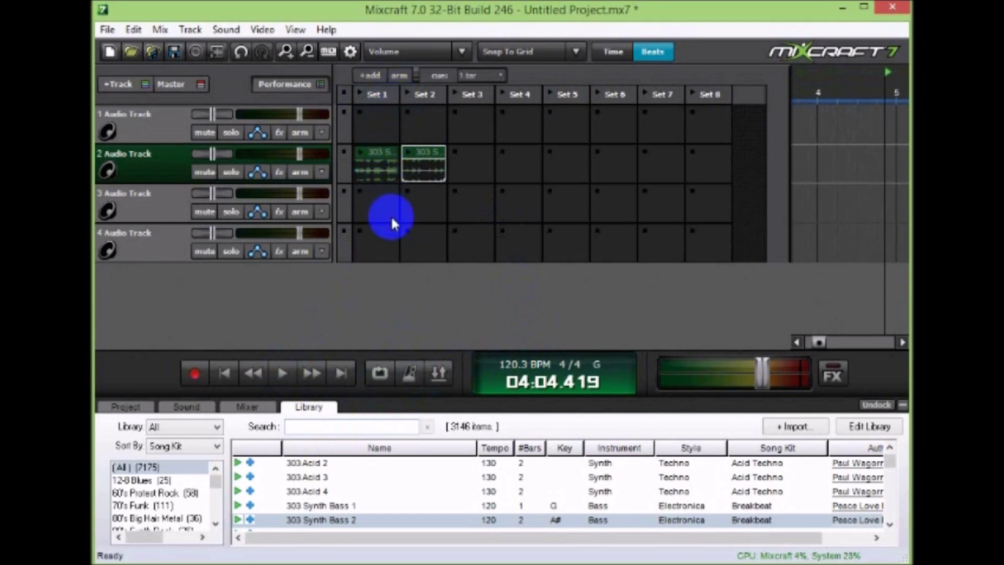
scroll(347, 494, "down", 3)
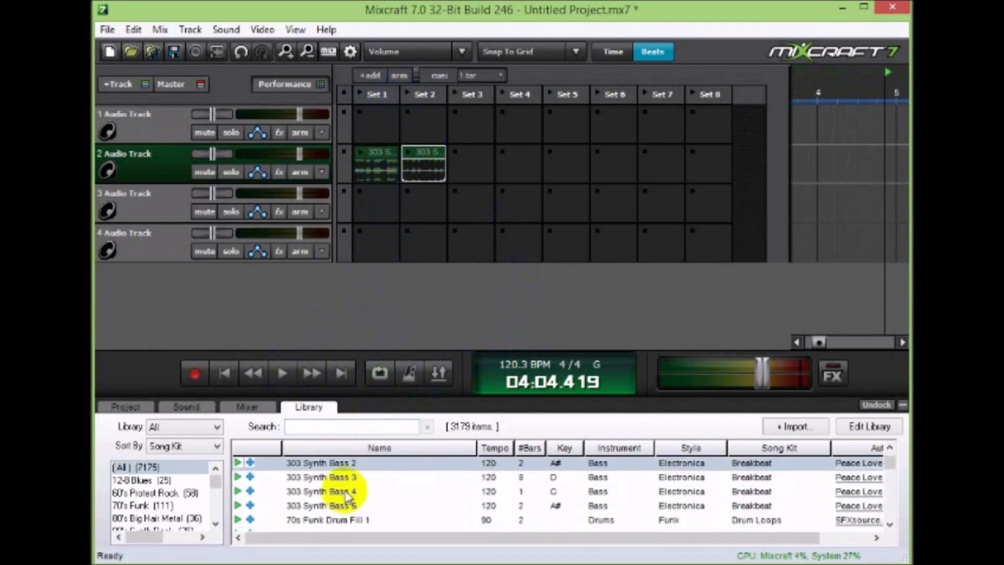
left_click(468, 208)
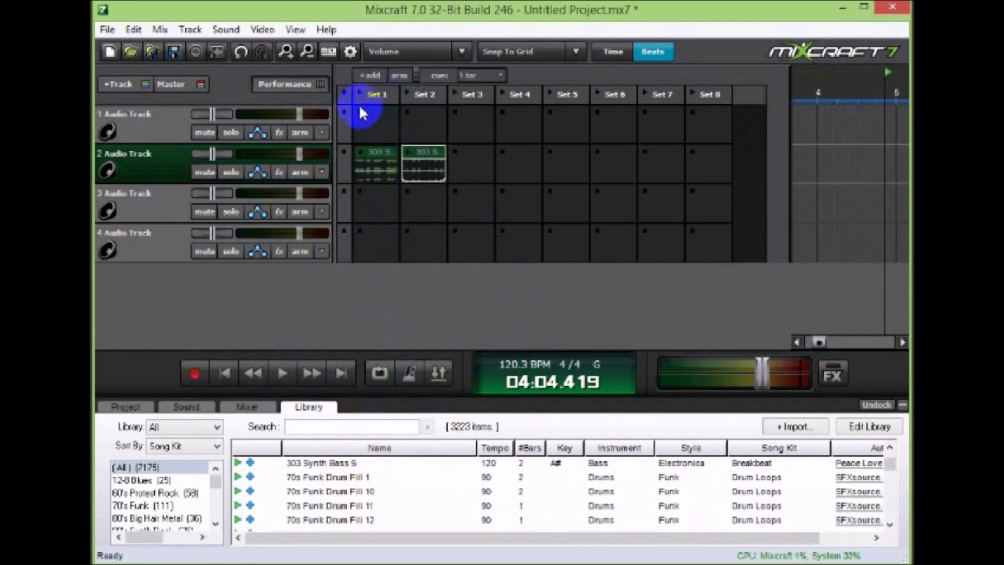
left_click(426, 167)
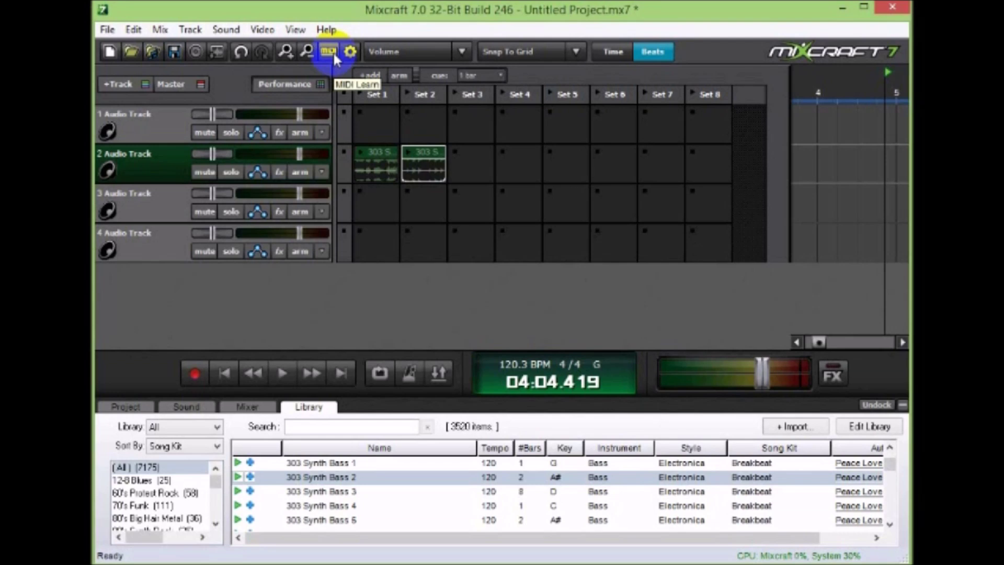
Turn on MIDI Learn and pick track 2's Set 2 bass clip and Set 3 cell for mapping.
left_click(334, 54)
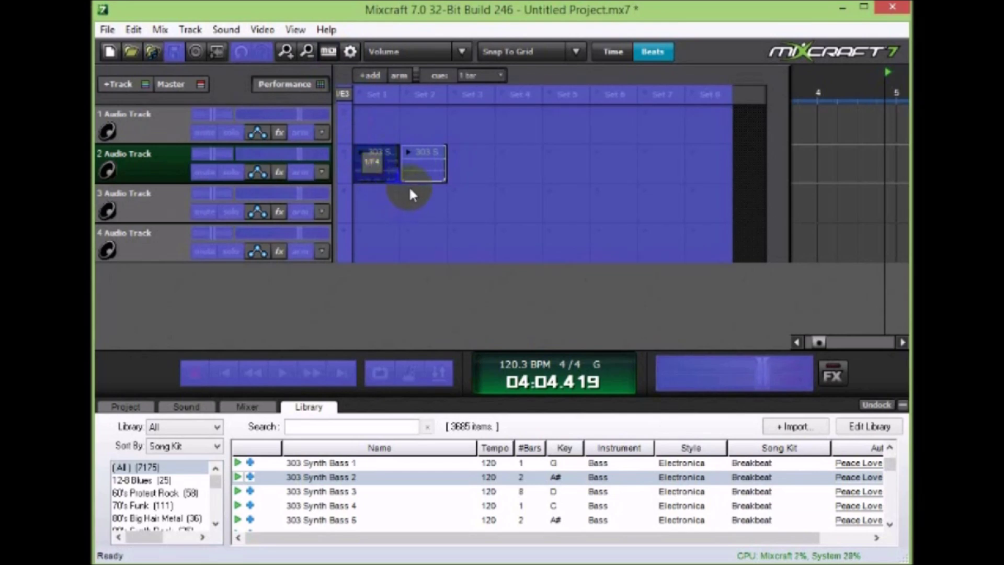
left_click(425, 179)
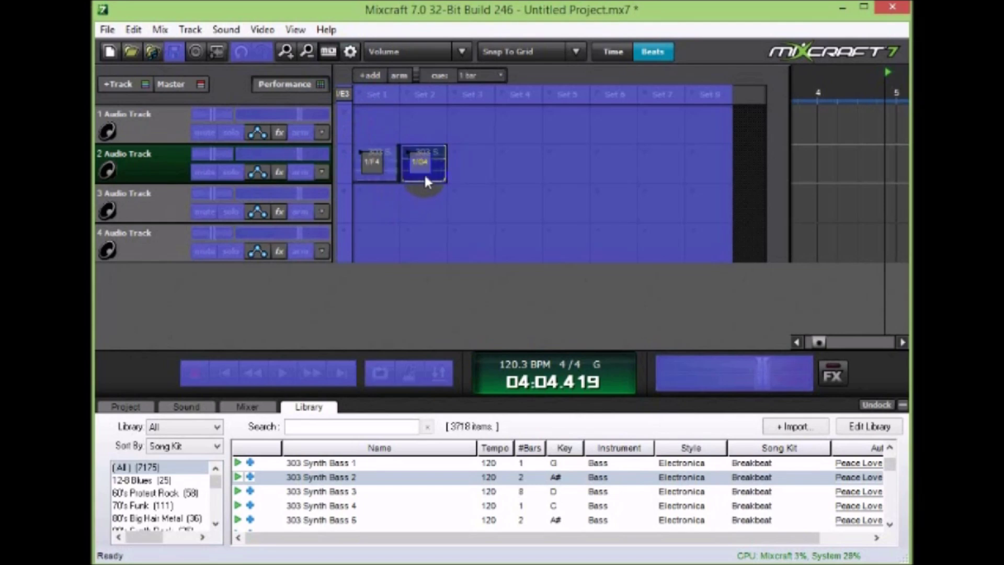
left_click(467, 177)
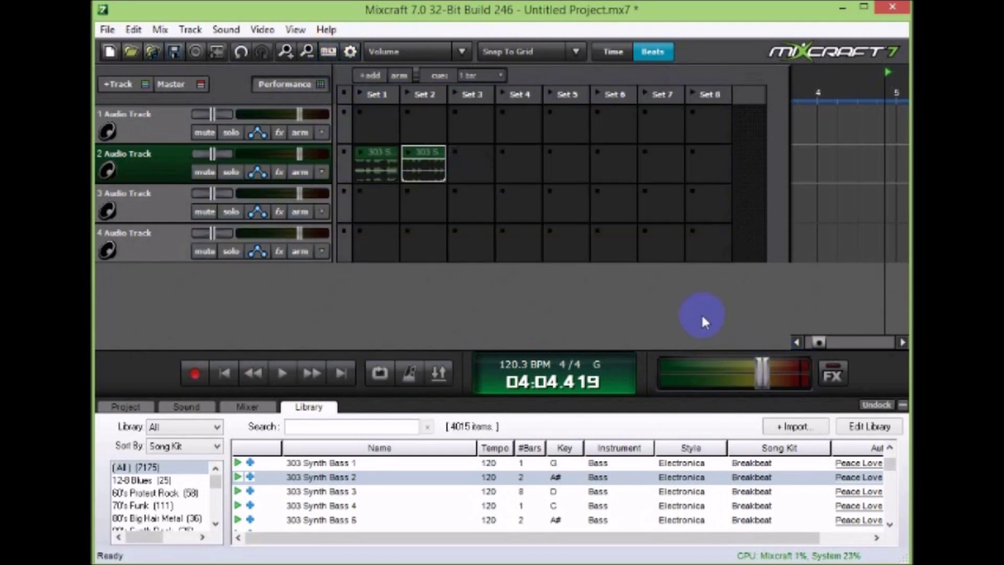
key("space")
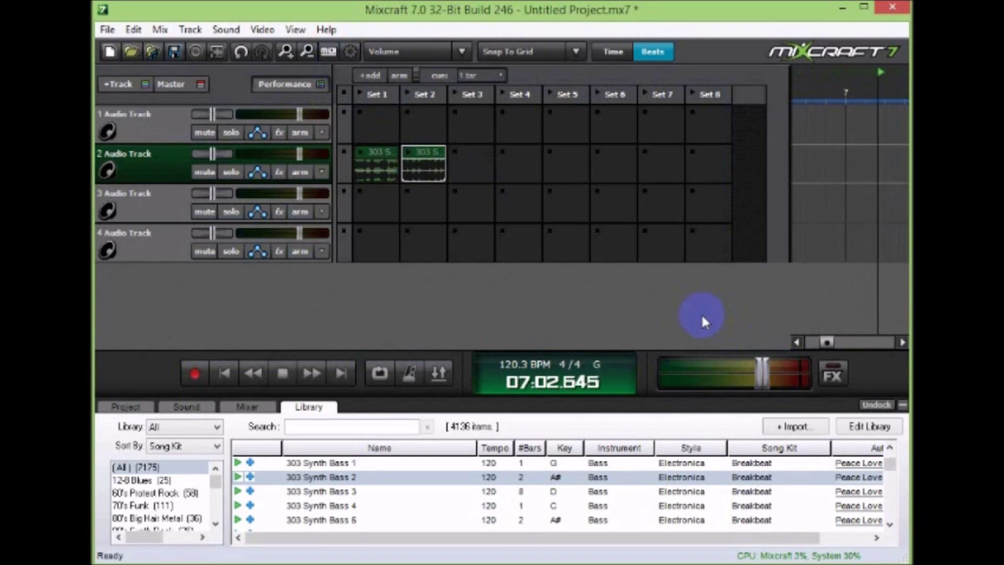
left_click(282, 373)
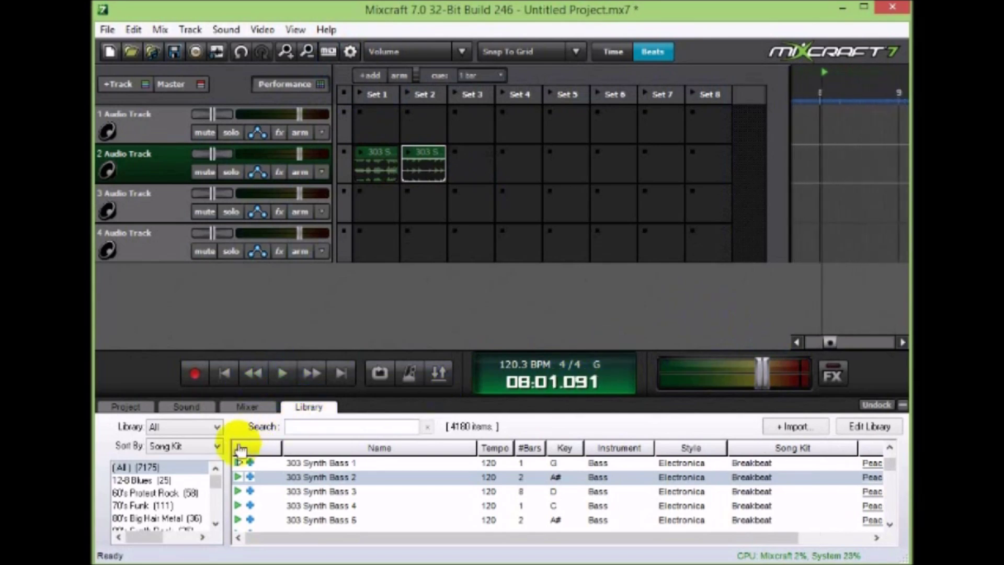
left_click(433, 377)
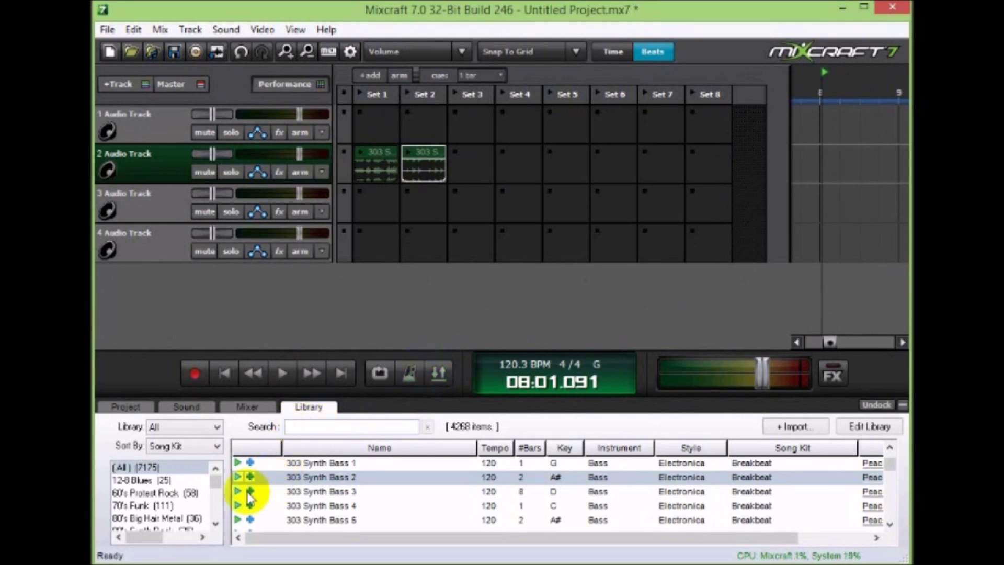
left_click(316, 425)
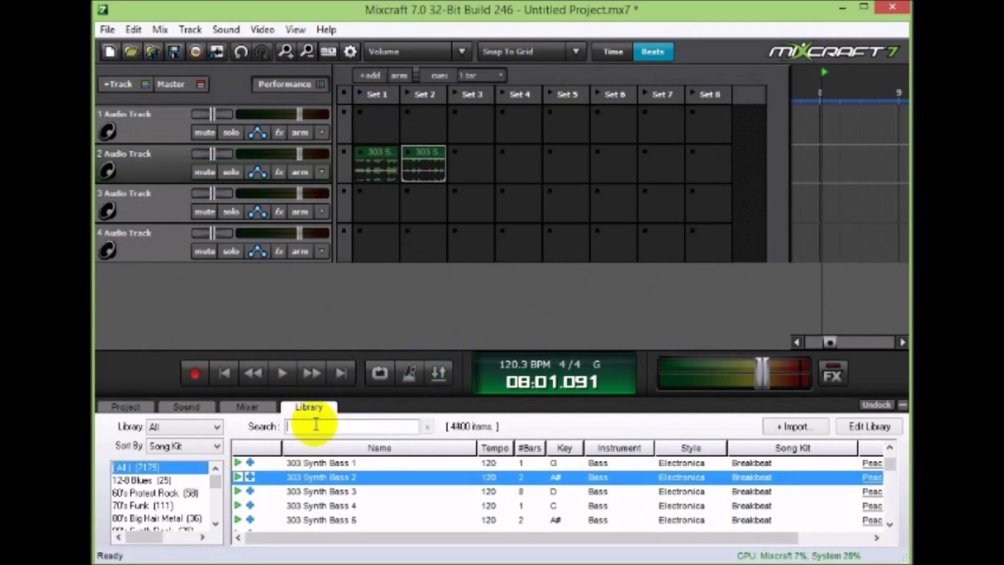
Search the Library for 'vocal swing'.
type("vocal")
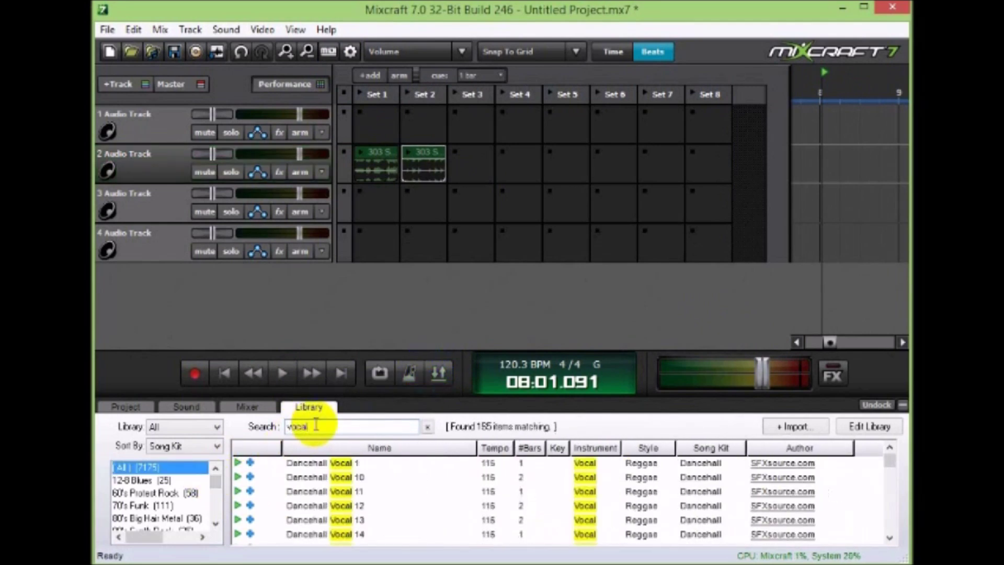
left_click(274, 505)
scroll(275, 507, "down", 1)
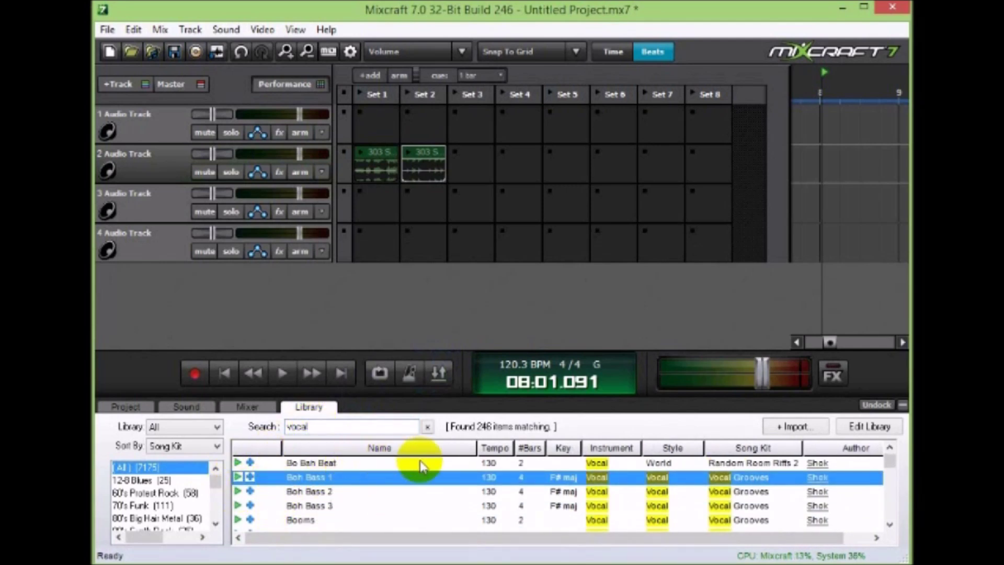
left_click(425, 427)
left_click(372, 428)
type("sw")
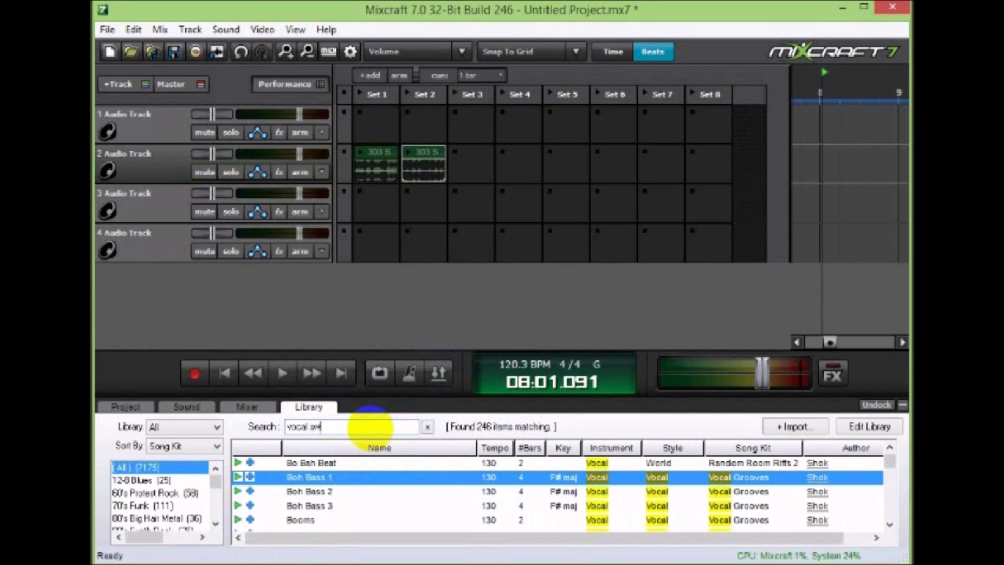
type("ing")
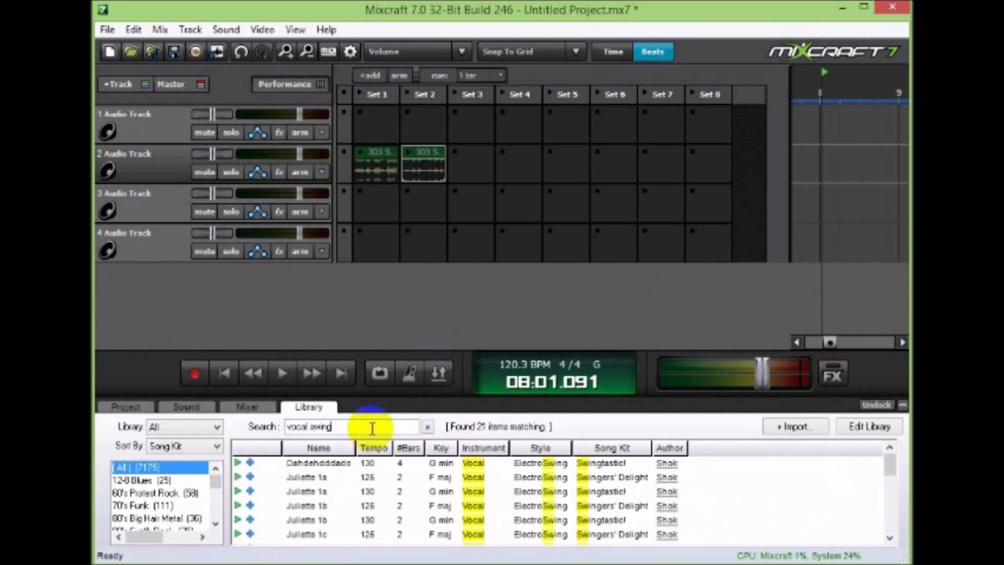
Preview the F maj and G min Juliette 1a vocal loops, then stop the preview.
left_click(238, 477)
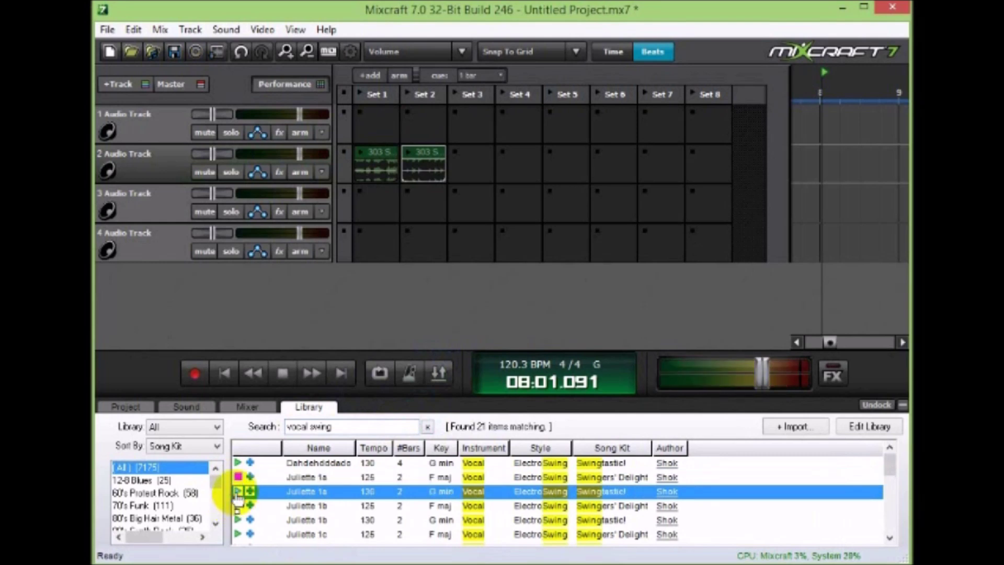
left_click(237, 492)
left_click(237, 477)
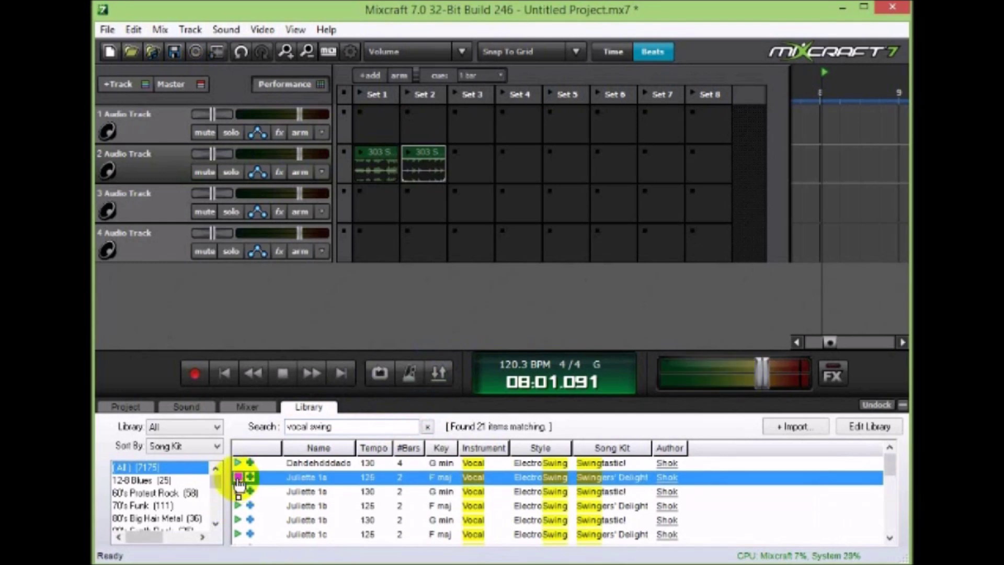
left_click(238, 478)
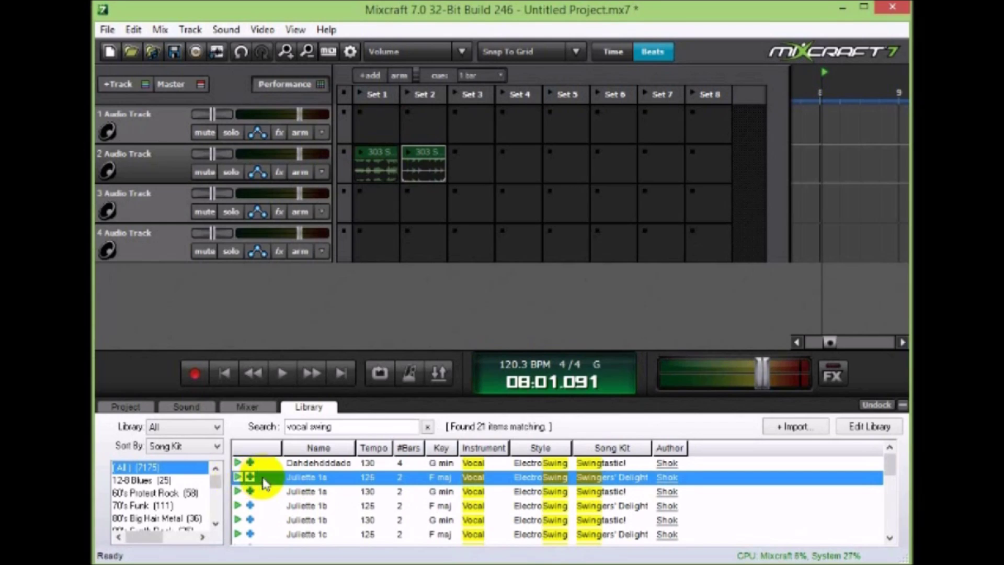
Drop Juliette 1a into track 4's Set 1 and open its waveform editor.
left_click_drag(264, 483, 376, 250)
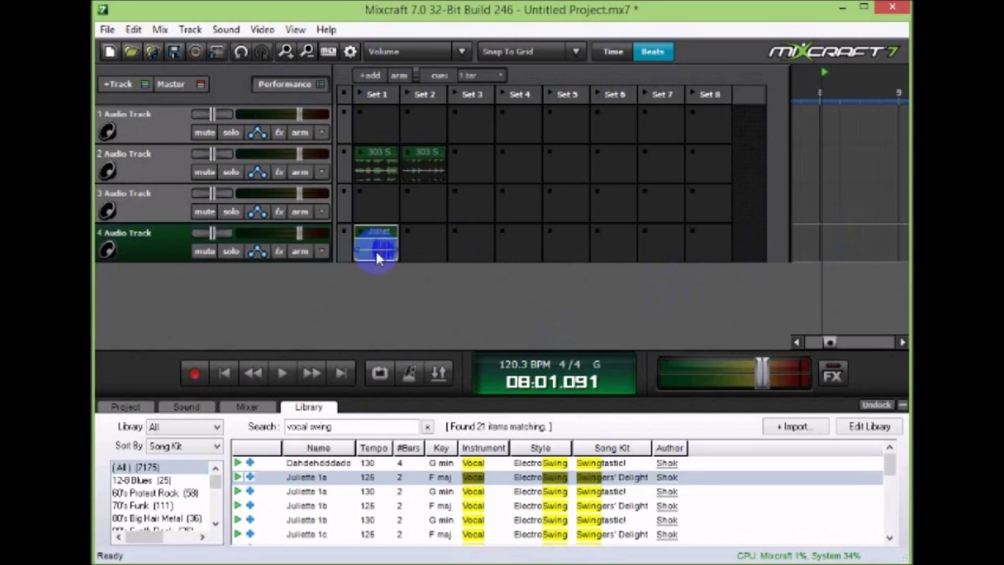
double_click(387, 231)
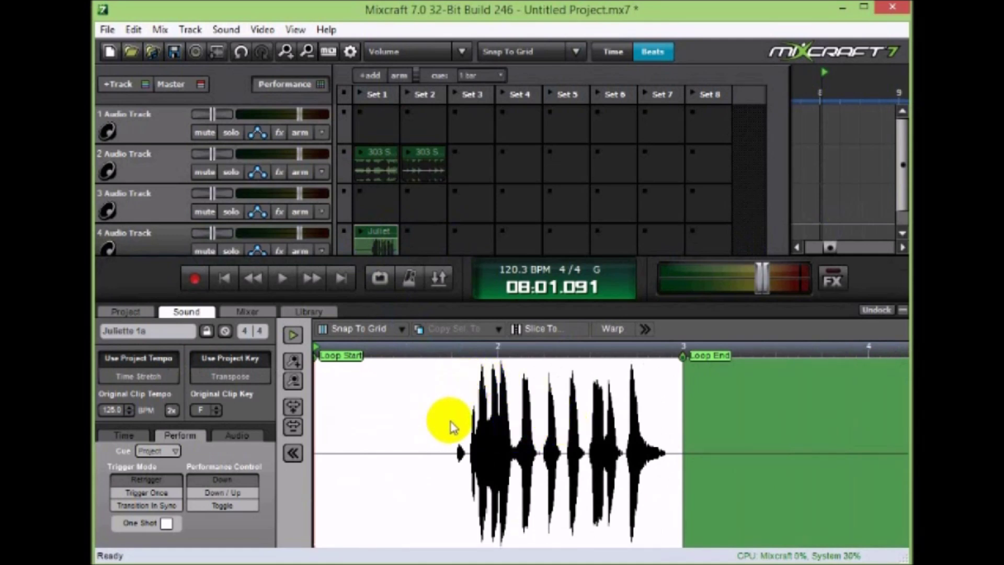
Slice the selected Juliette 1a phrase into 1/16-note beats sent to track 3's performance sets.
left_click_drag(452, 425, 670, 431)
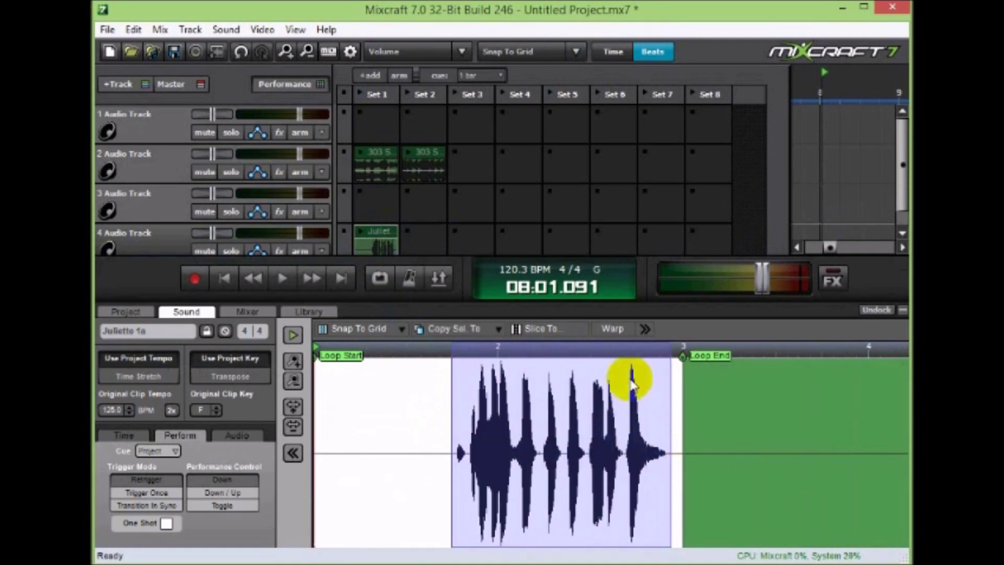
left_click(366, 214)
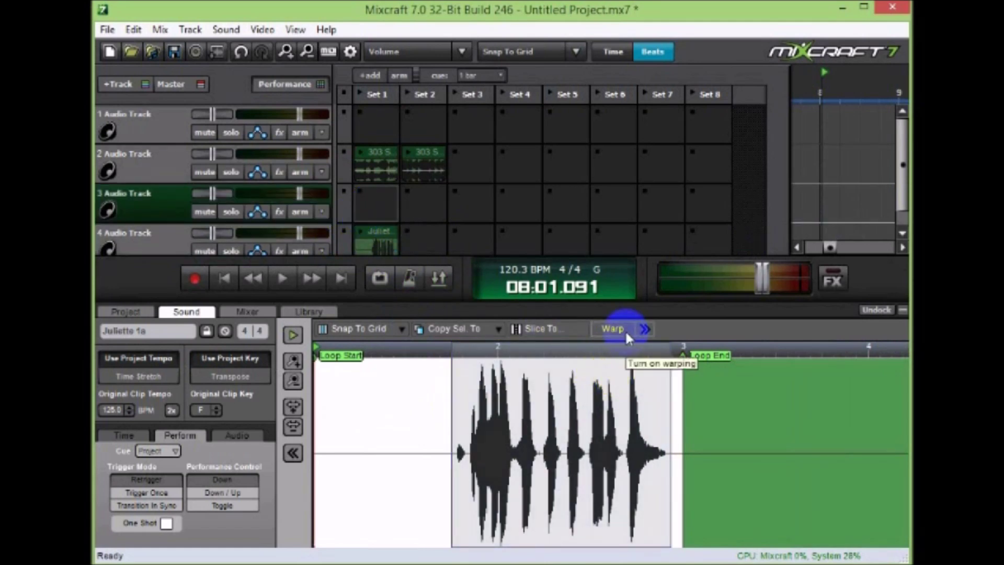
left_click(569, 330)
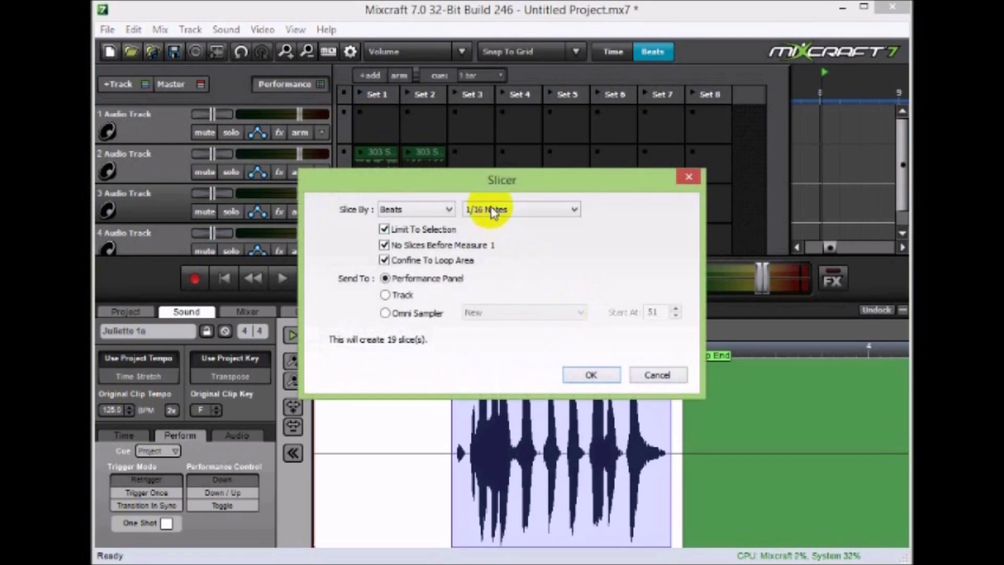
left_click_drag(507, 184, 648, 170)
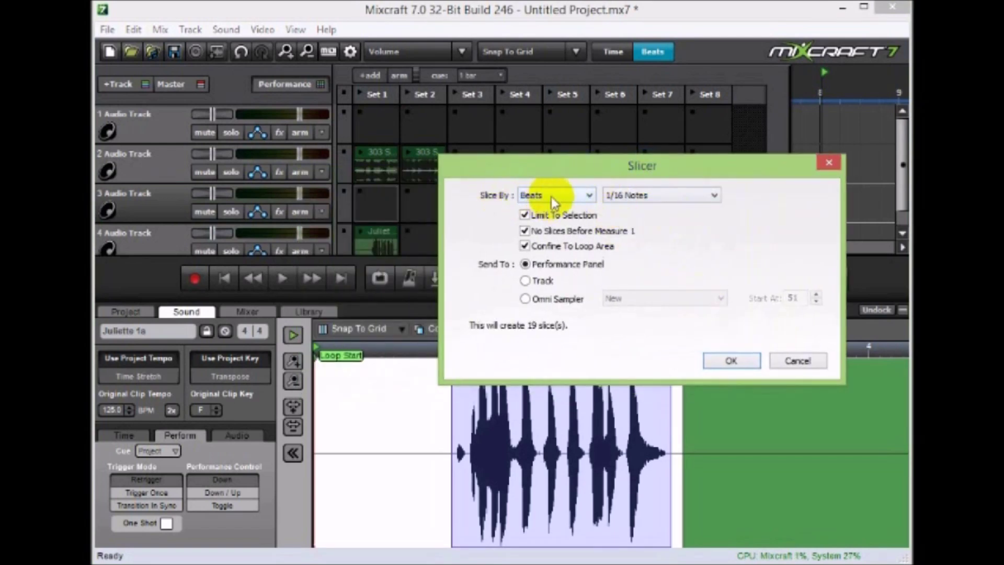
left_click(675, 202)
left_click(674, 202)
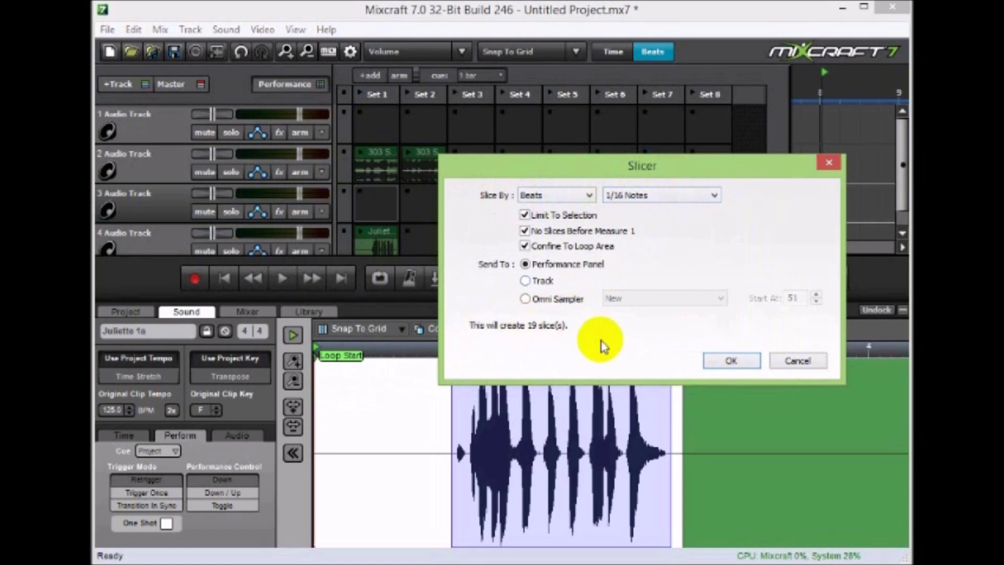
left_click(732, 362)
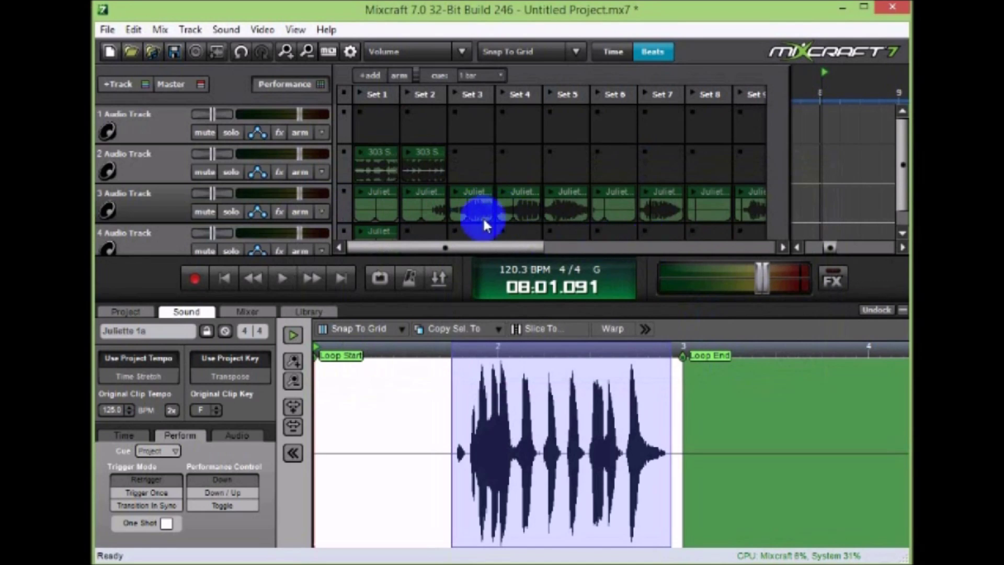
Delete the original Juliette 1a clip from track 4's Set 1 and select track 3's slices.
left_click(773, 217)
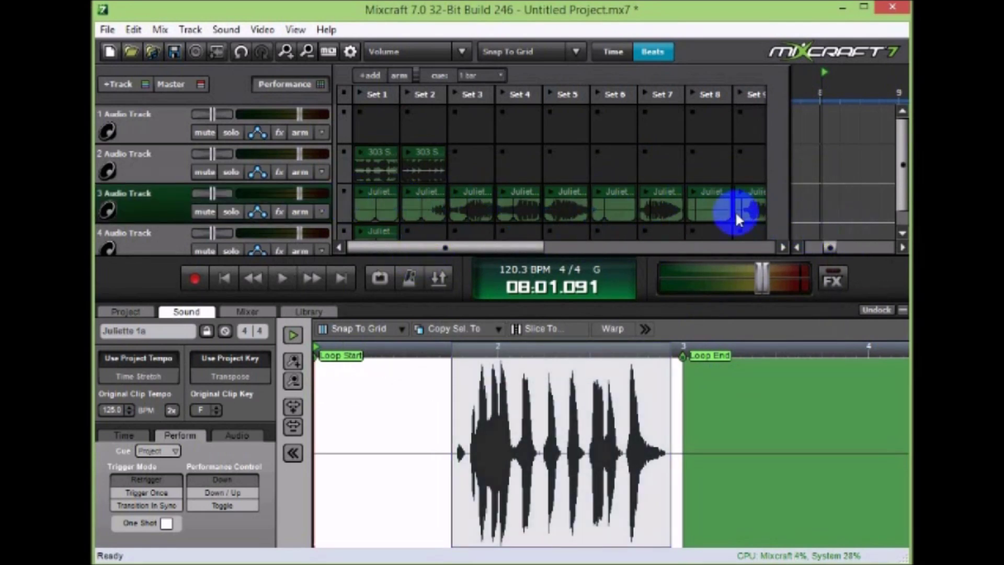
left_click(384, 234)
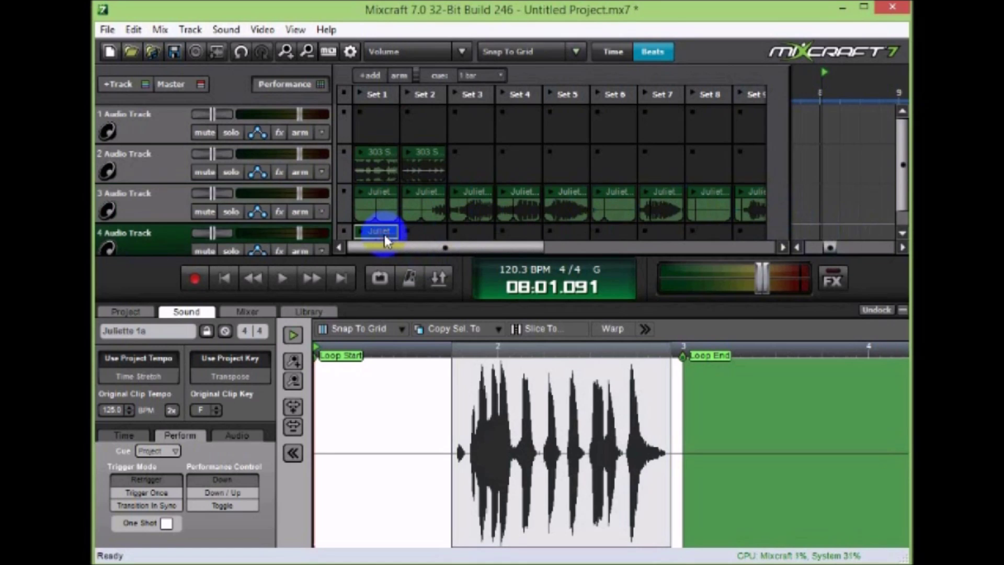
key("Delete")
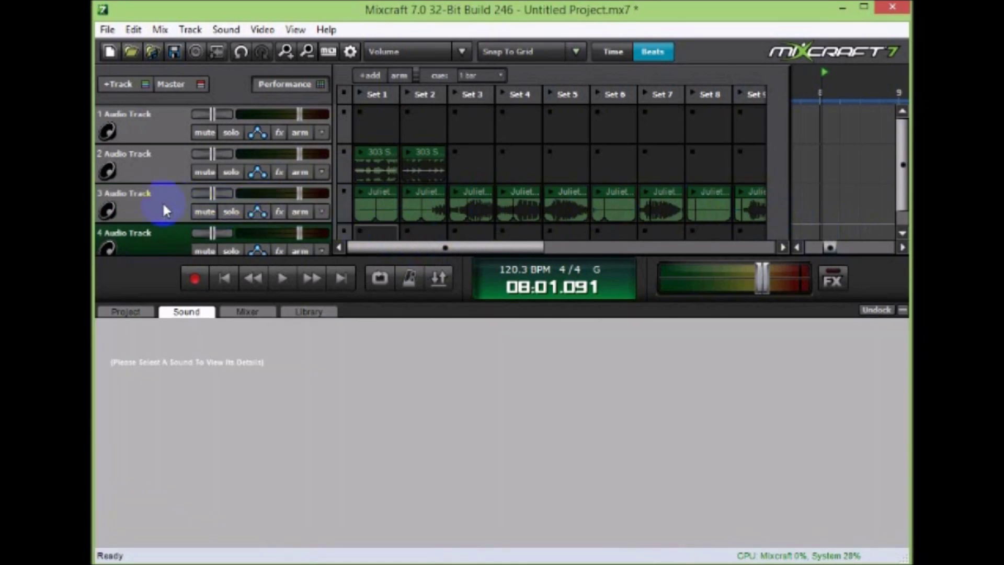
left_click(164, 208)
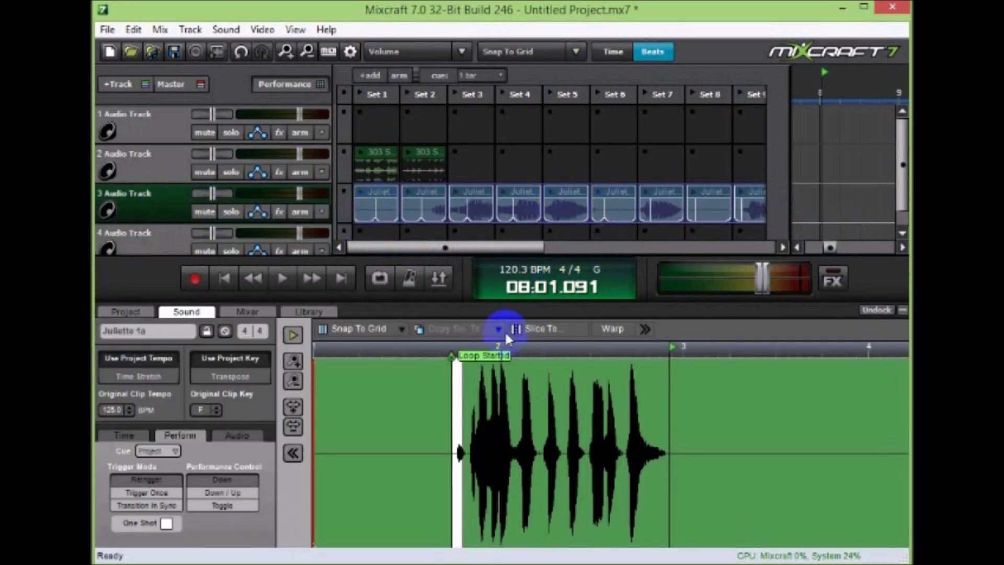
left_click(481, 366)
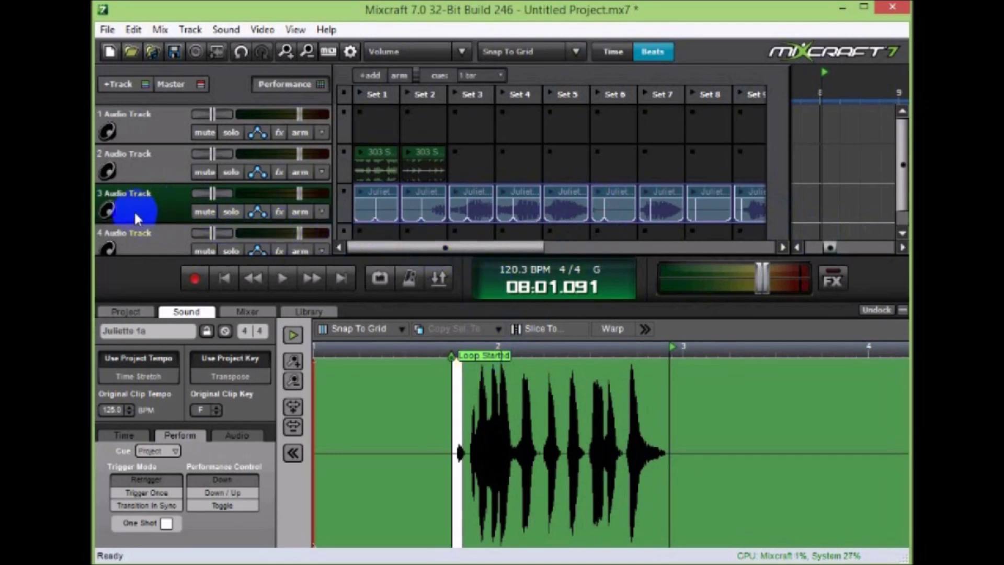
left_click(381, 234)
mouse_move(381, 235)
left_mouse_down()
mouse_move(399, 217)
mouse_move(796, 230)
mouse_move(790, 220)
mouse_move(830, 204)
mouse_move(505, 252)
mouse_move(376, 241)
left_mouse_up()
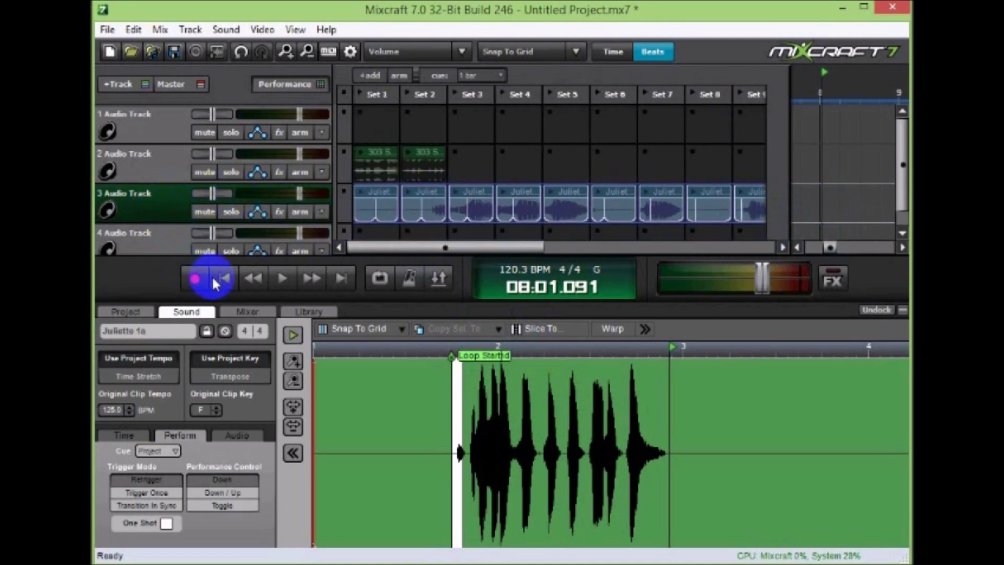
Give the vocal slices a 1/16 cue and One Shot playback.
left_click(330, 51)
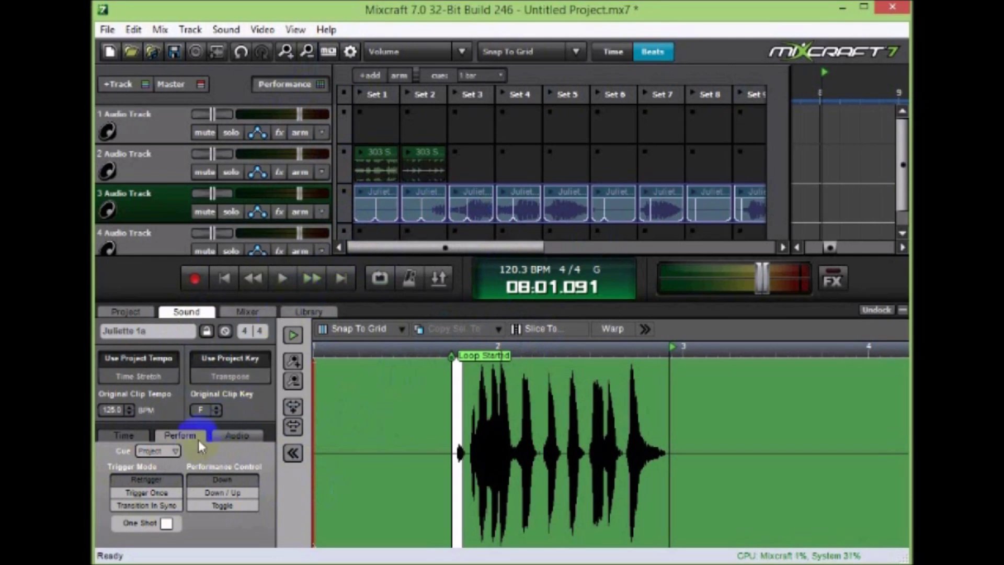
left_click(175, 451)
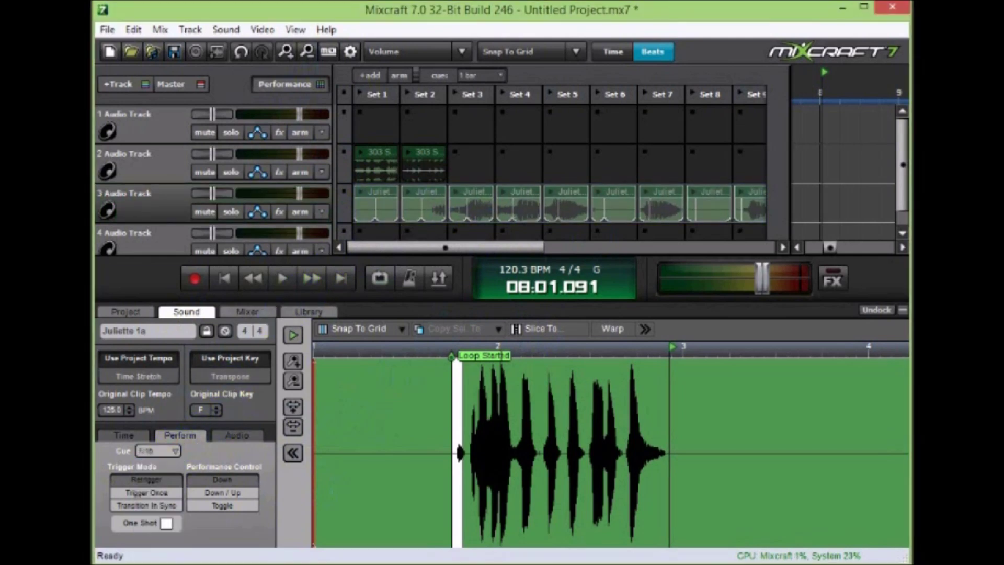
left_click(154, 561)
left_click(166, 525)
left_click(328, 52)
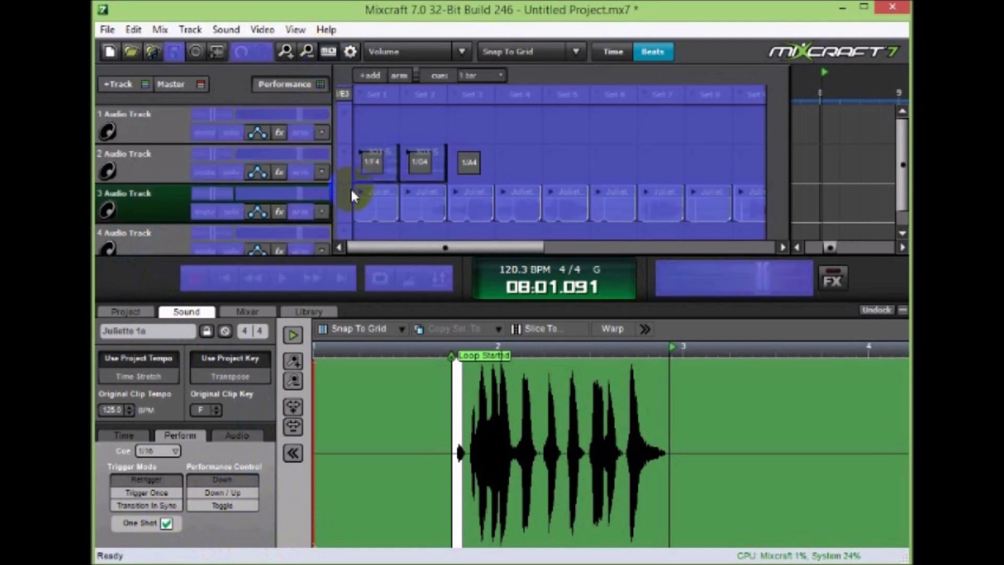
Unlearn the group's MIDI notes and map the Set 1–6 slices to notes C4 through A4.
right_click(375, 167)
left_click(413, 198)
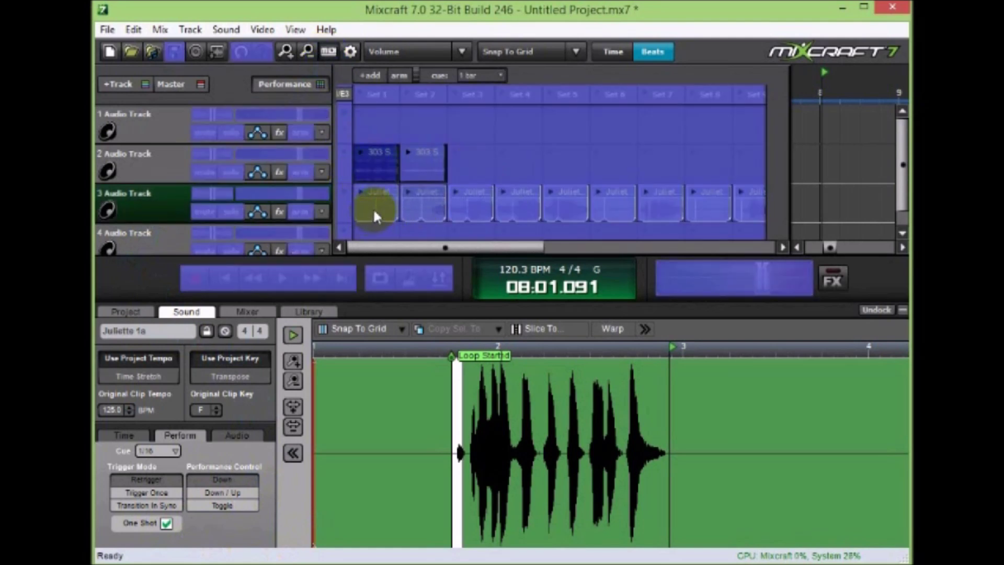
left_click(373, 211)
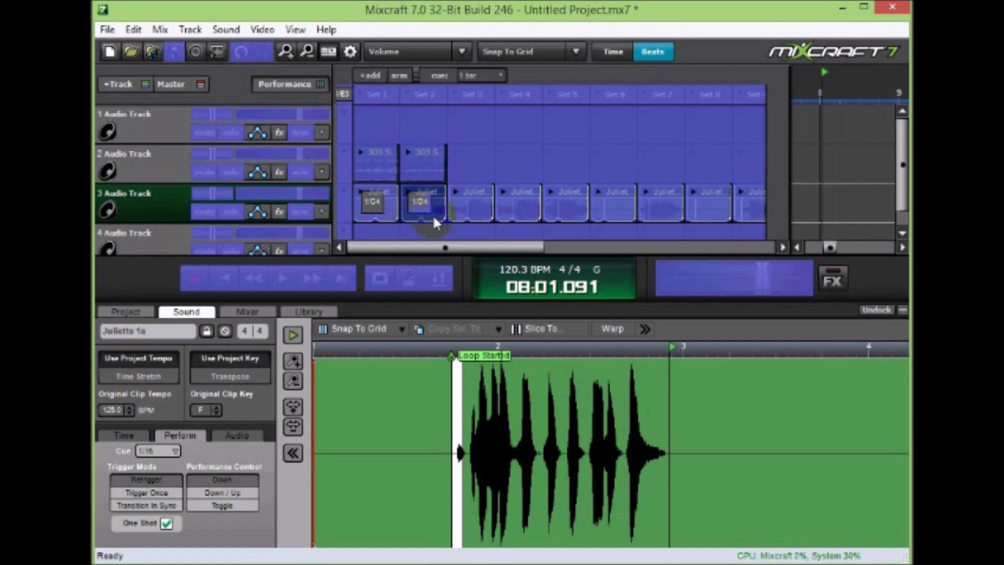
left_click(464, 211)
left_click(517, 212)
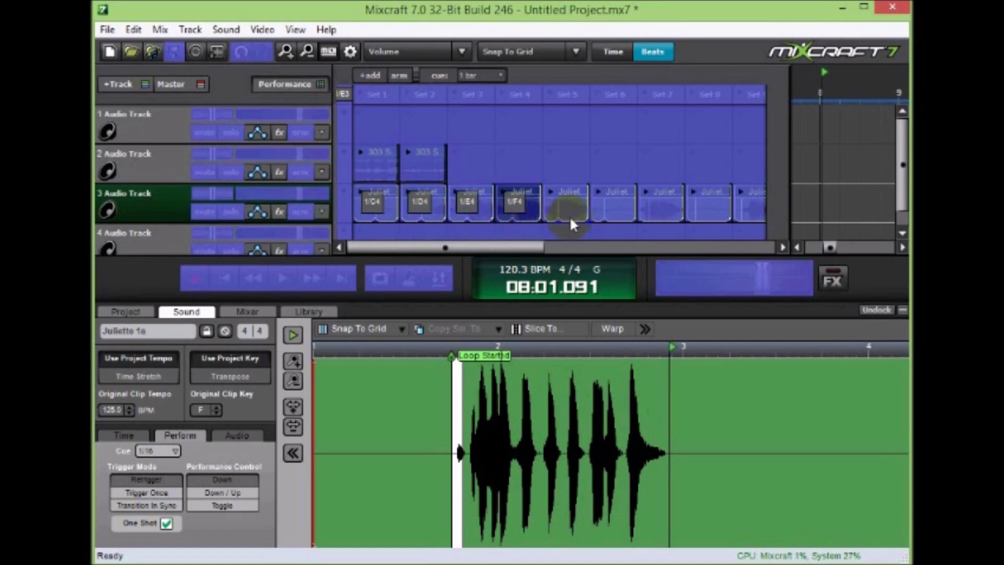
left_click(569, 202)
left_click(620, 212)
left_click(642, 215)
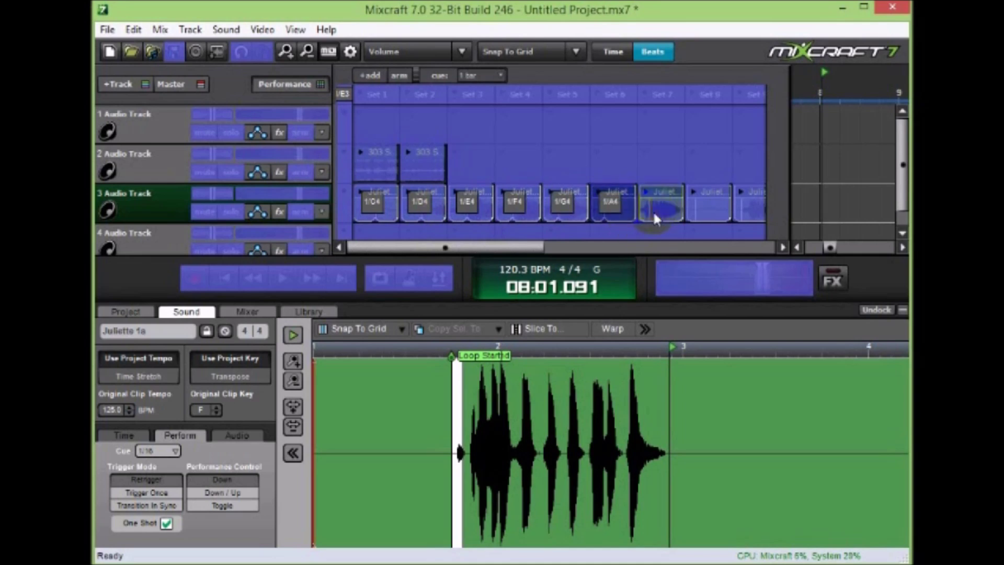
left_click(328, 52)
left_click(328, 52)
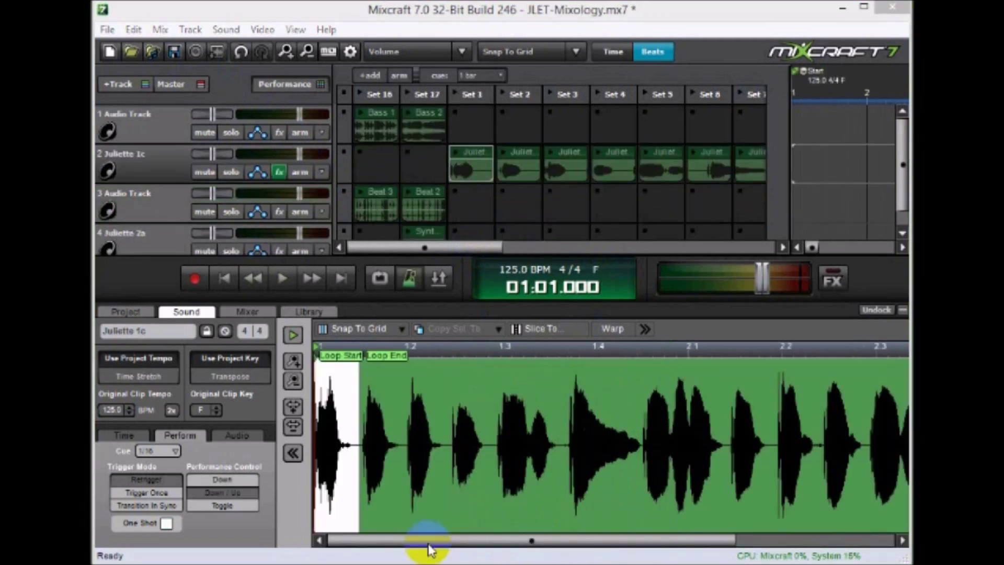
Open the JLET-Mixology.mx7 project.
left_click(527, 437)
left_click(743, 291)
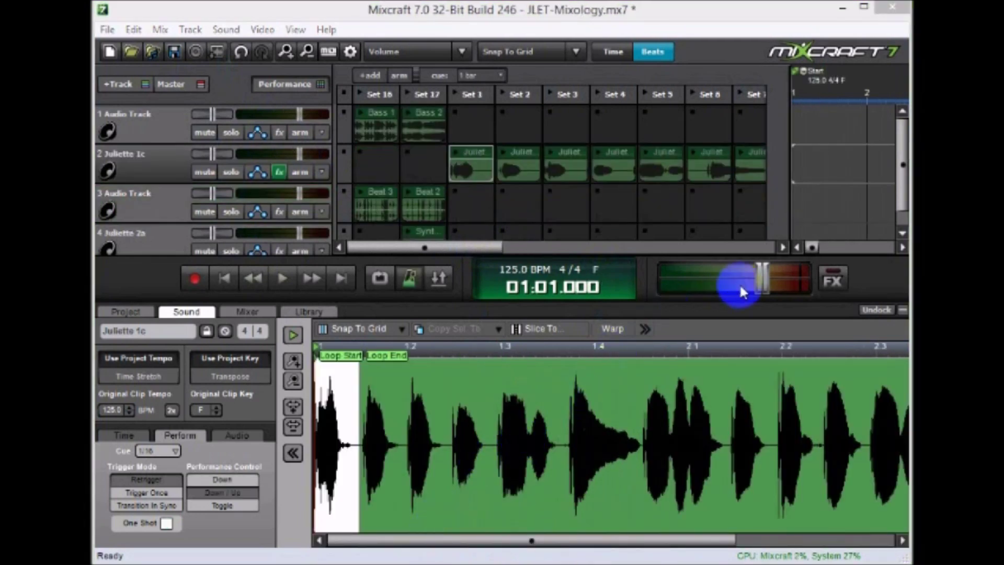
left_click(903, 312)
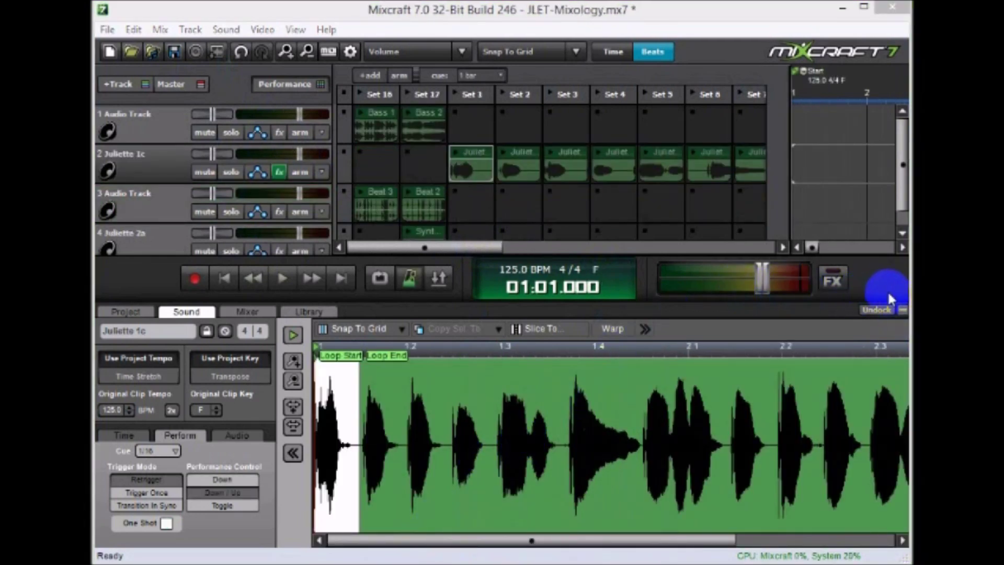
left_click(459, 181)
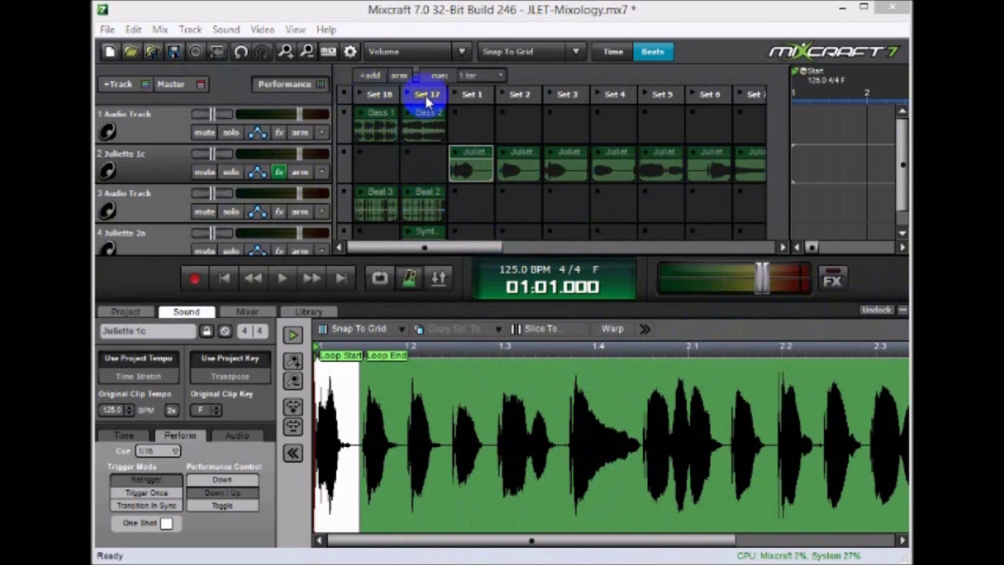
Show the MIDI note mapping of track 2's Juliette 1c slices, from C4 to B4.
left_click(329, 52)
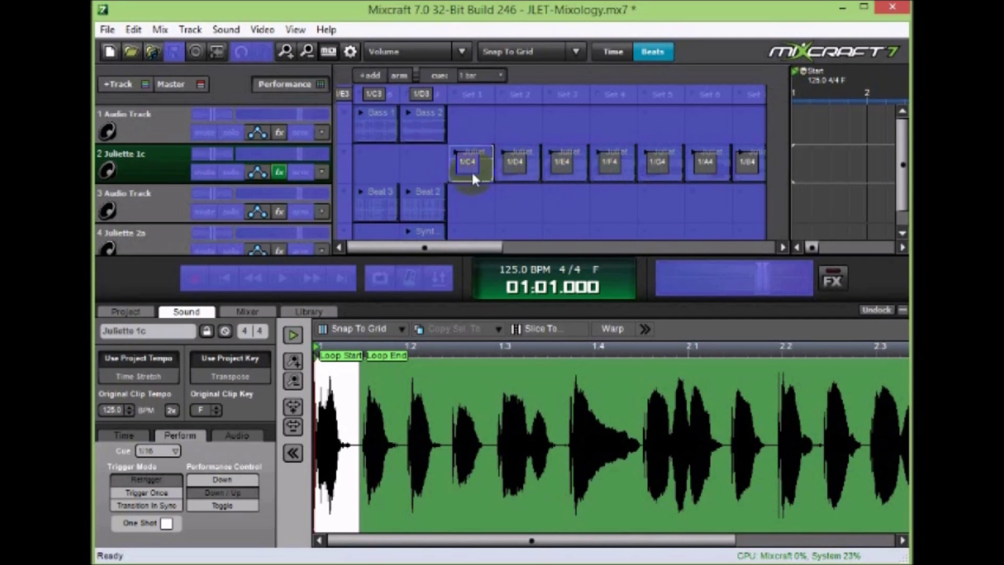
Turn off MIDI mapping, trigger the Set 3–6 vocal slices in turn during playback, then stop.
left_click(324, 52)
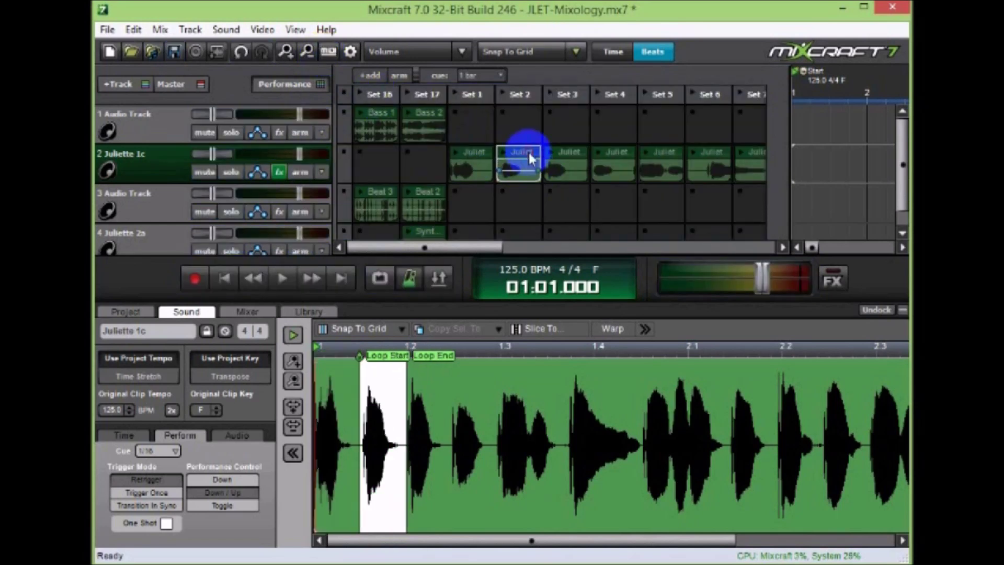
left_click(554, 153)
left_click(599, 154)
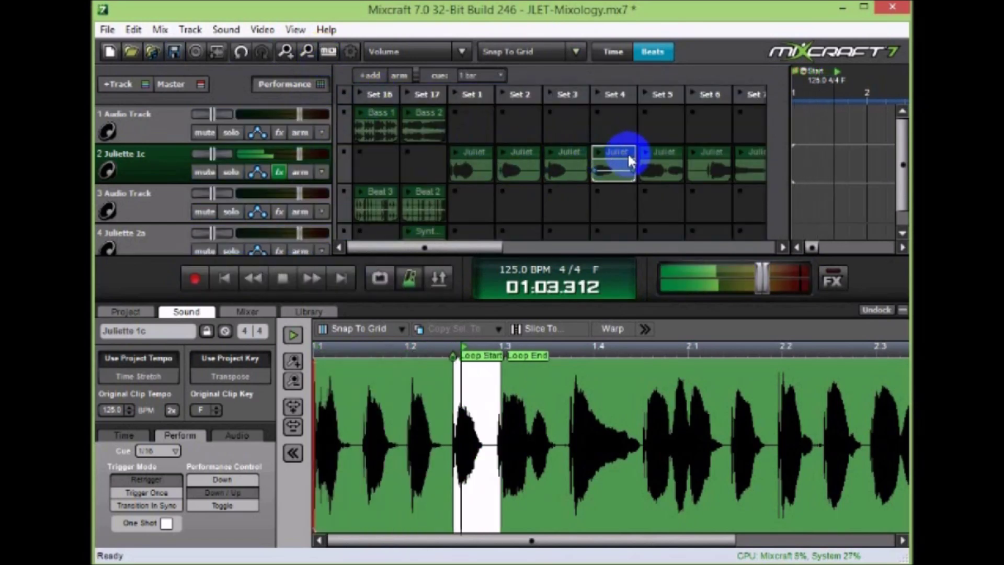
left_click(654, 157)
left_click(696, 163)
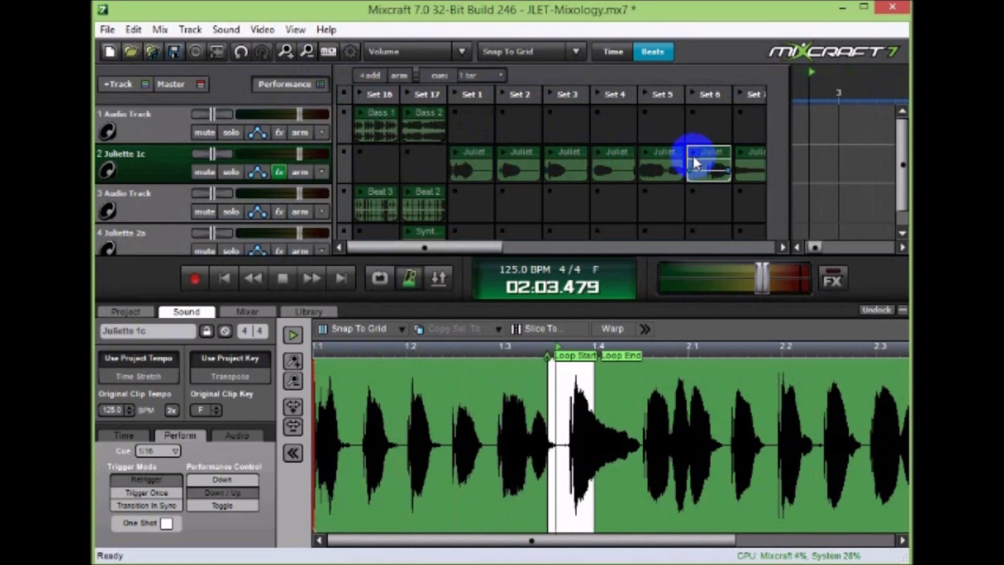
left_click(281, 280)
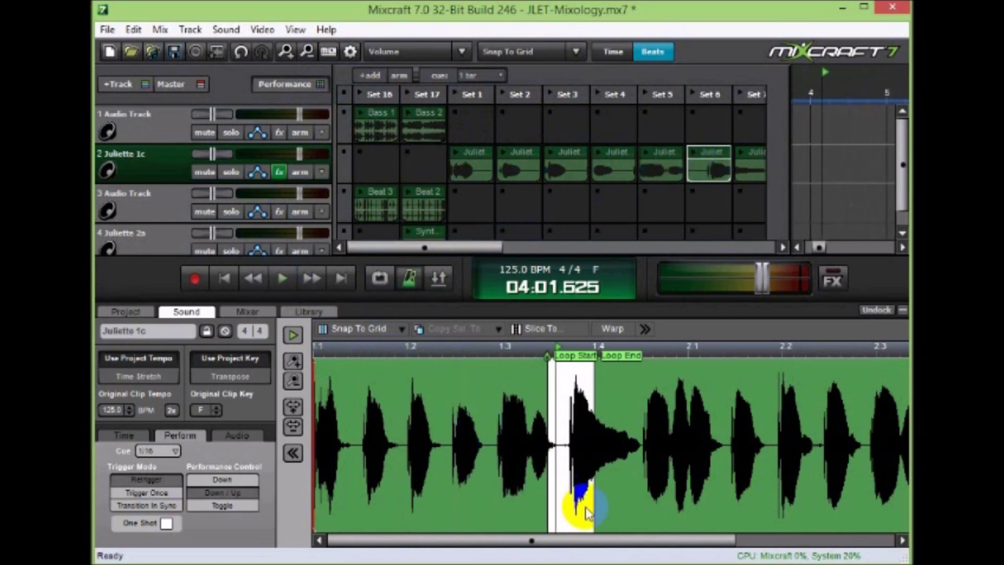